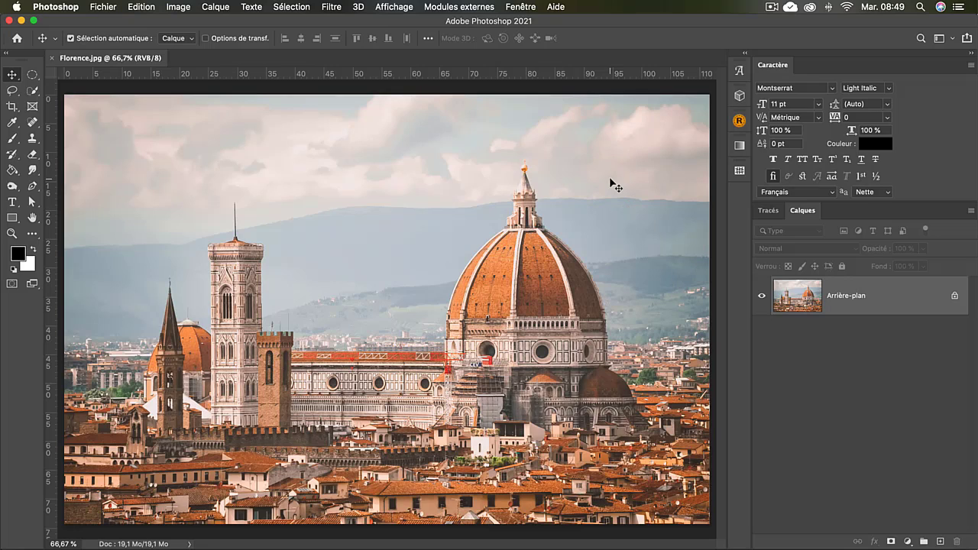
Open the Filter Gallery for the Florence photo
left_click(331, 7)
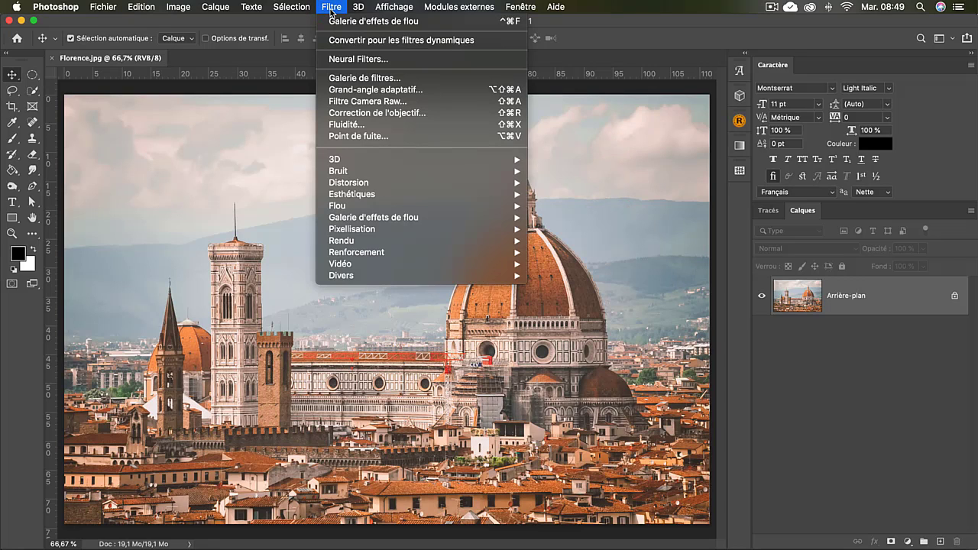
left_click(363, 79)
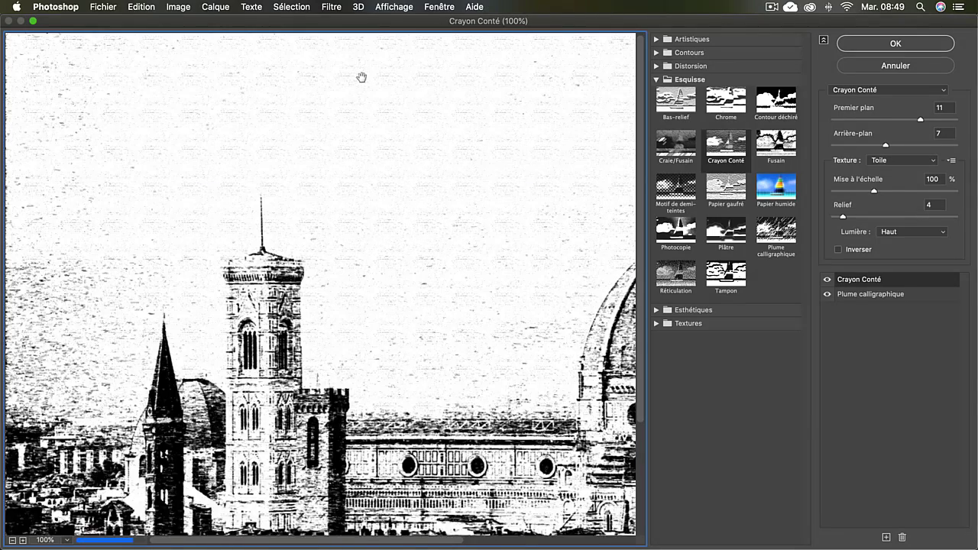
left_click(11, 540)
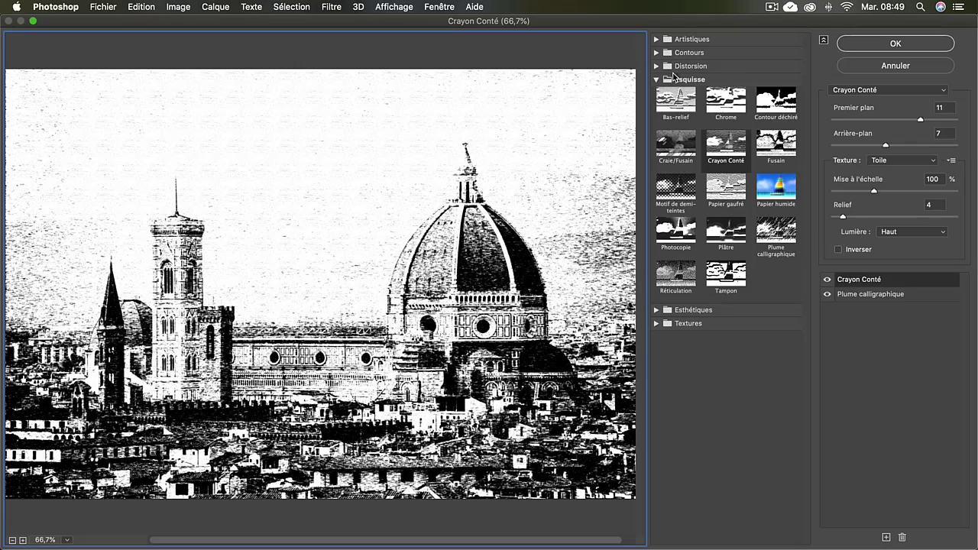
Replace the Crayon Conté effect with Aquarelle from the Artistiques category and delete the Plume calligraphique effect
left_click(656, 80)
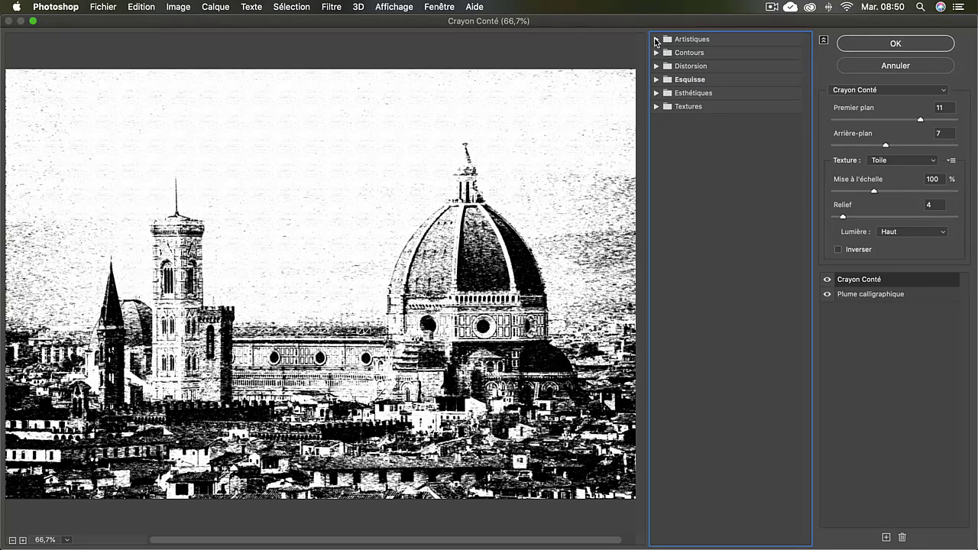
left_click(656, 39)
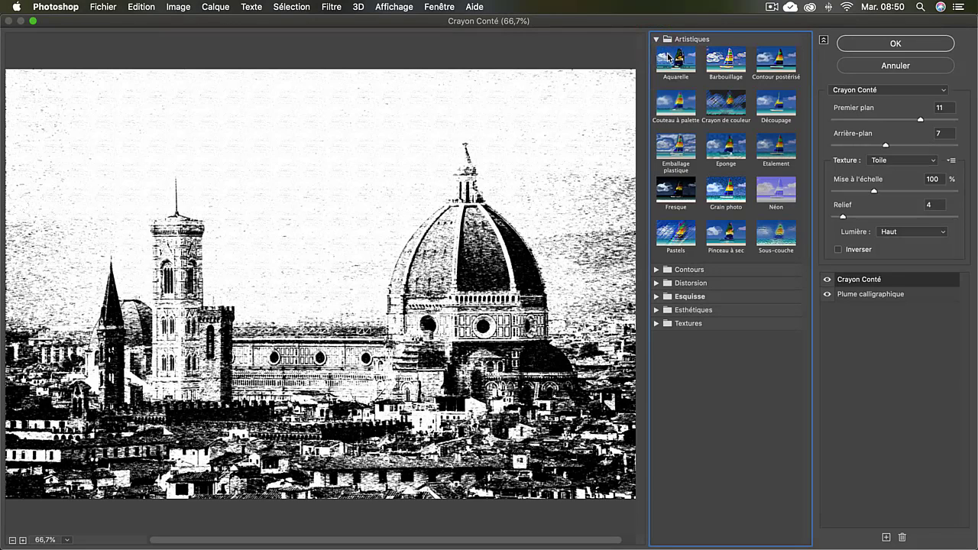
left_click(670, 58)
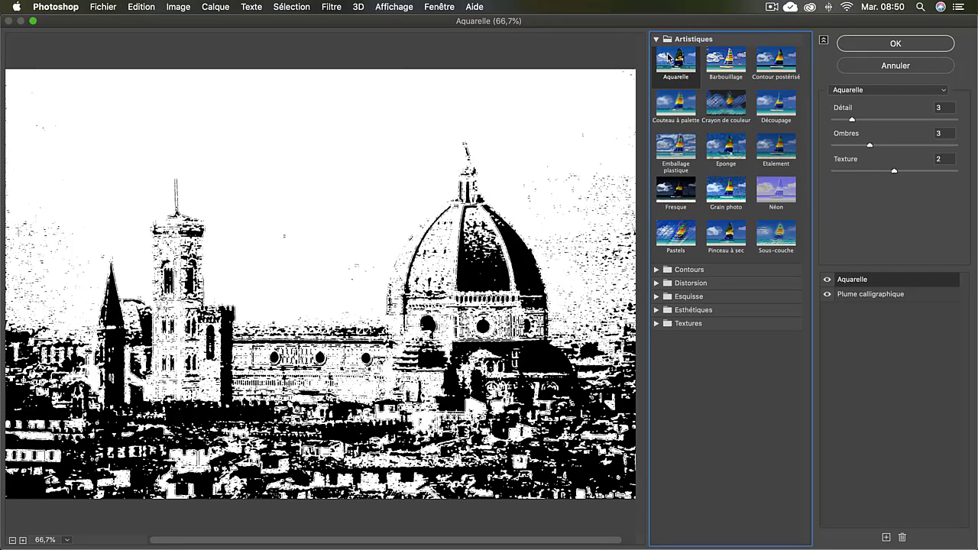
left_click(850, 297)
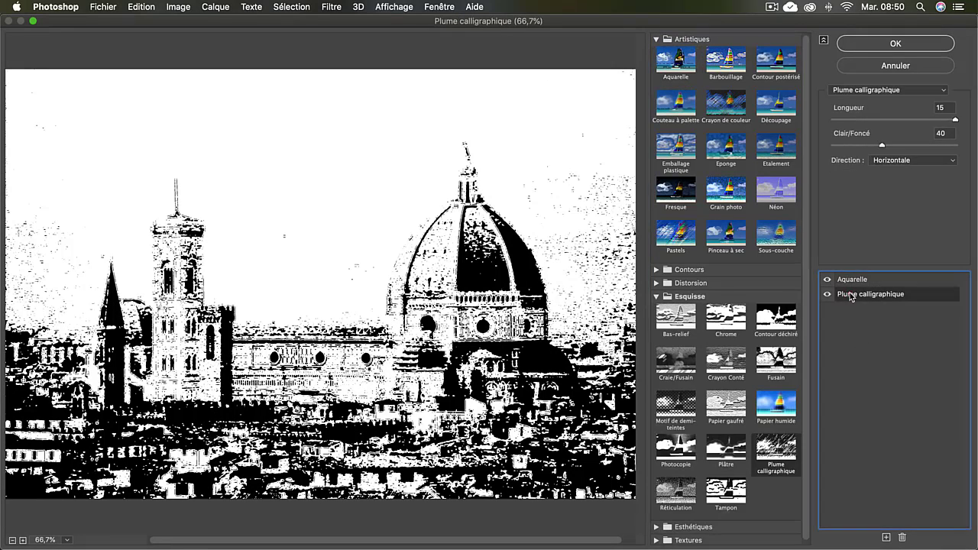
left_click(902, 536)
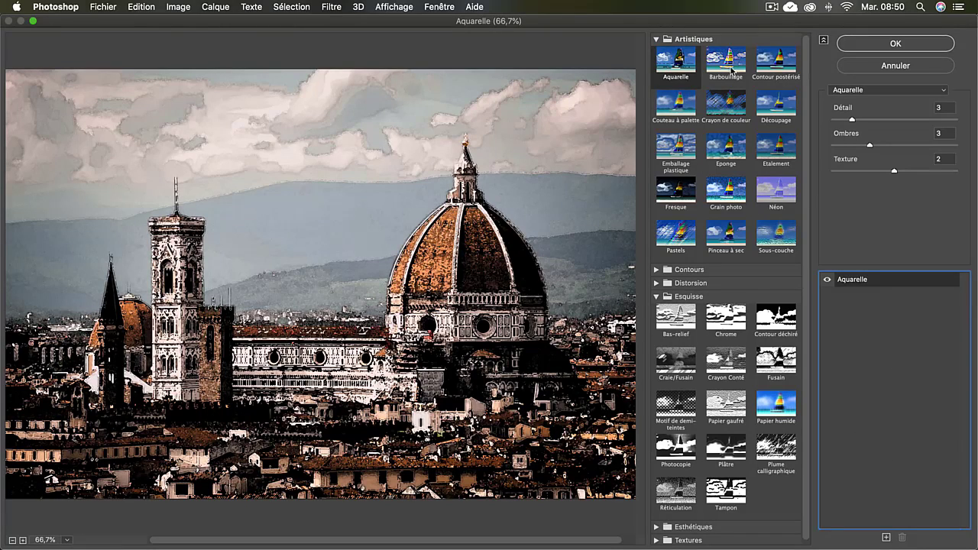
Preview the Barbouillage, Contour postérisé, Couteau à palette and Crayon de couleur effects on the photo
left_click(731, 69)
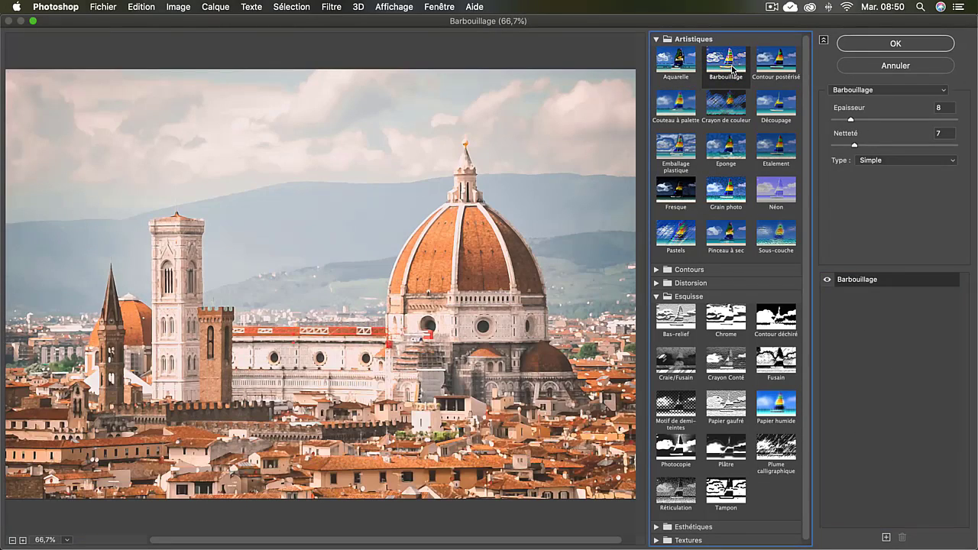
left_click(778, 68)
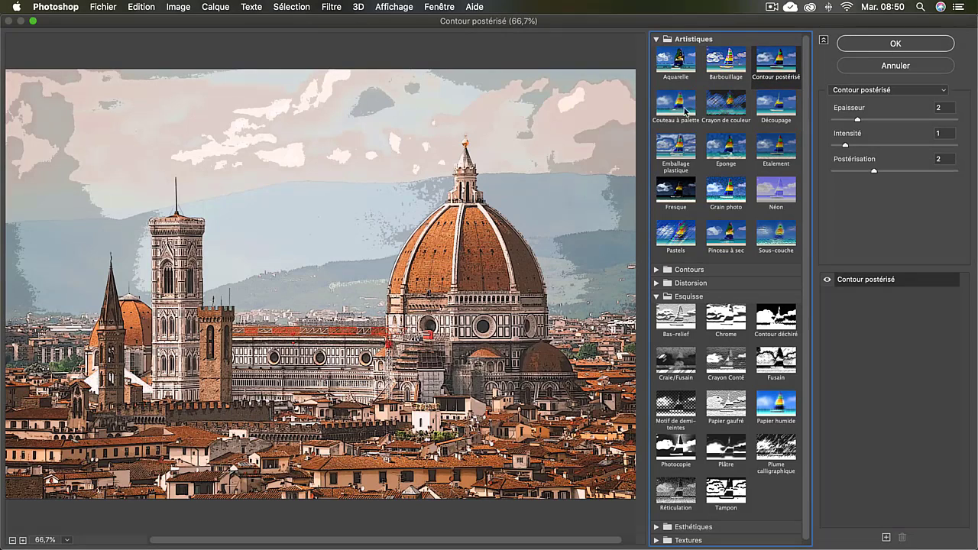
left_click(692, 114)
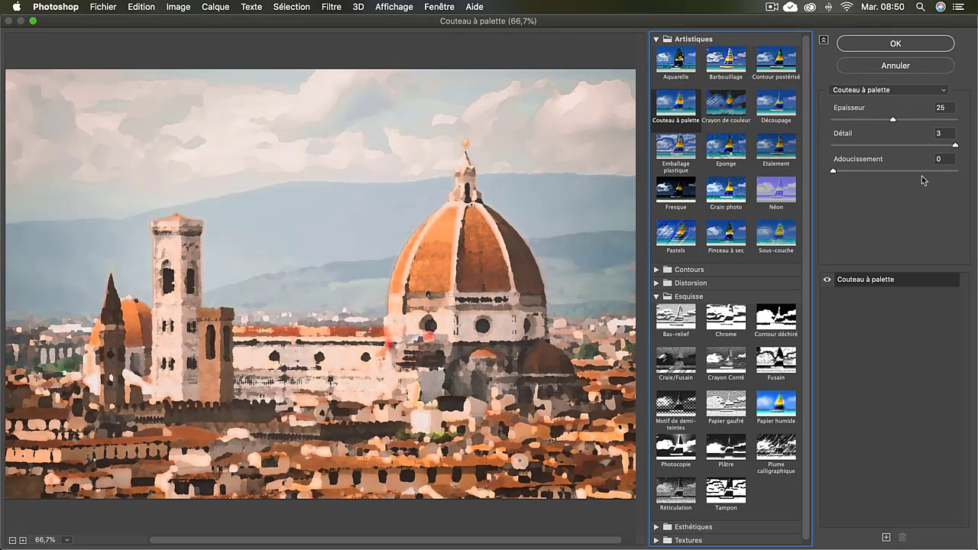
left_click(714, 106)
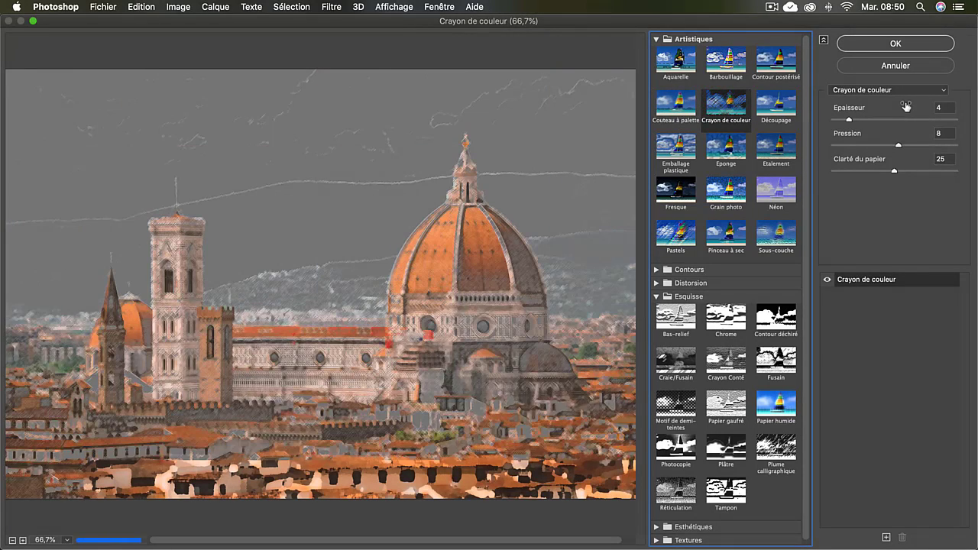
Try the Découpage effect on the photo with Niveaux set to 3 and Simplicité at 4
left_click(781, 111)
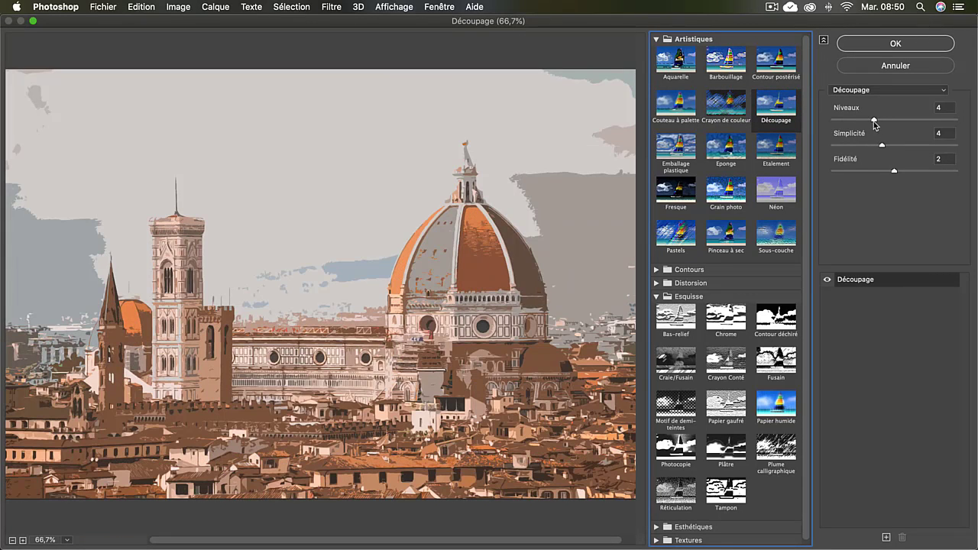
left_click_drag(874, 120, 851, 121)
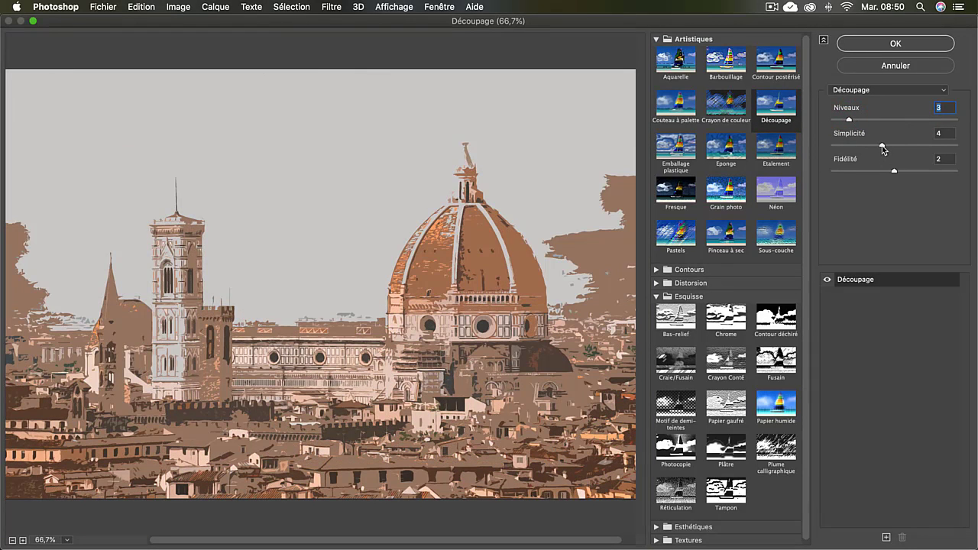
mouse_move(883, 147)
left_mouse_down()
mouse_move(917, 146)
mouse_move(884, 145)
left_mouse_up()
Preview the Emballage plastique, Eponge and Grain photo effects from the Artistiques category
left_click(677, 149)
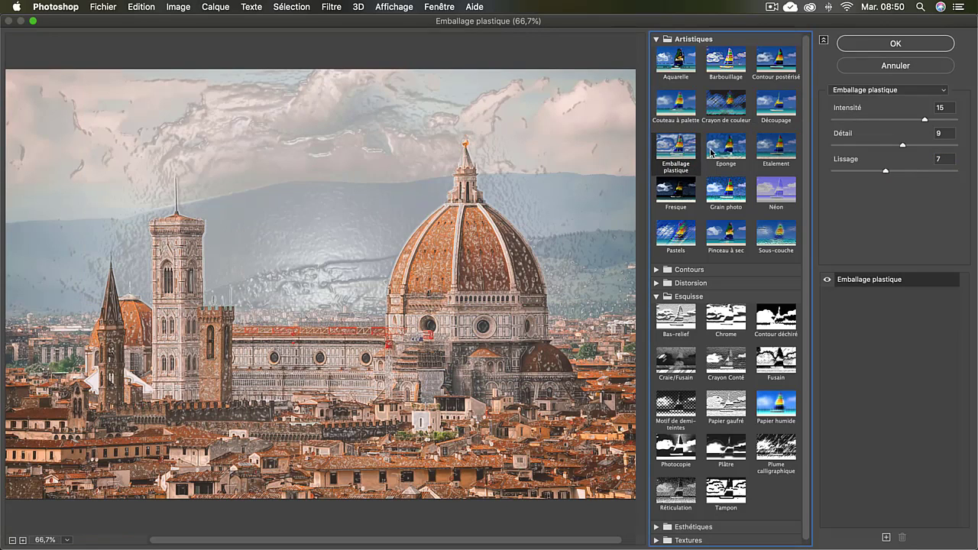
left_click(712, 150)
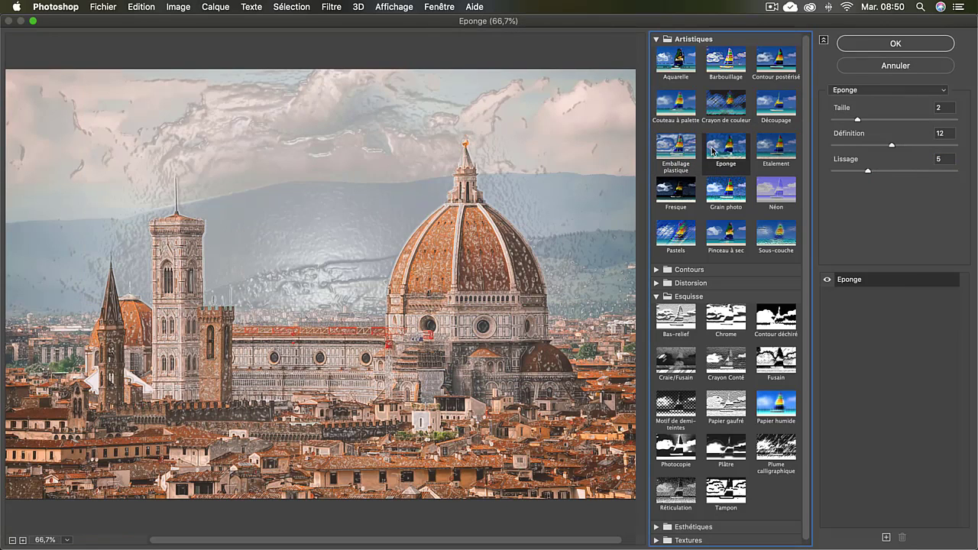
left_click(720, 197)
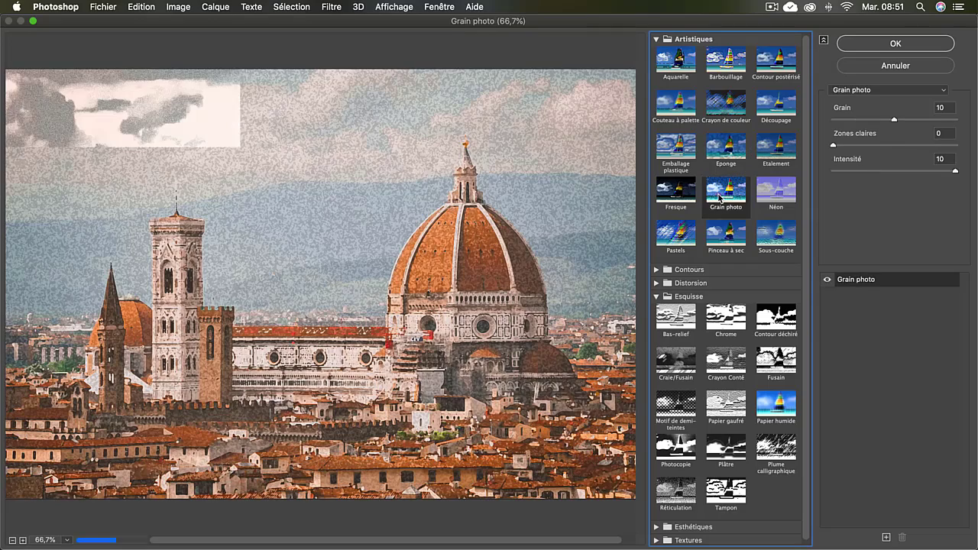
Preview the Aérographe, Contour accentué and Contour encré effects from the Contours category
left_click(656, 39)
left_click(656, 80)
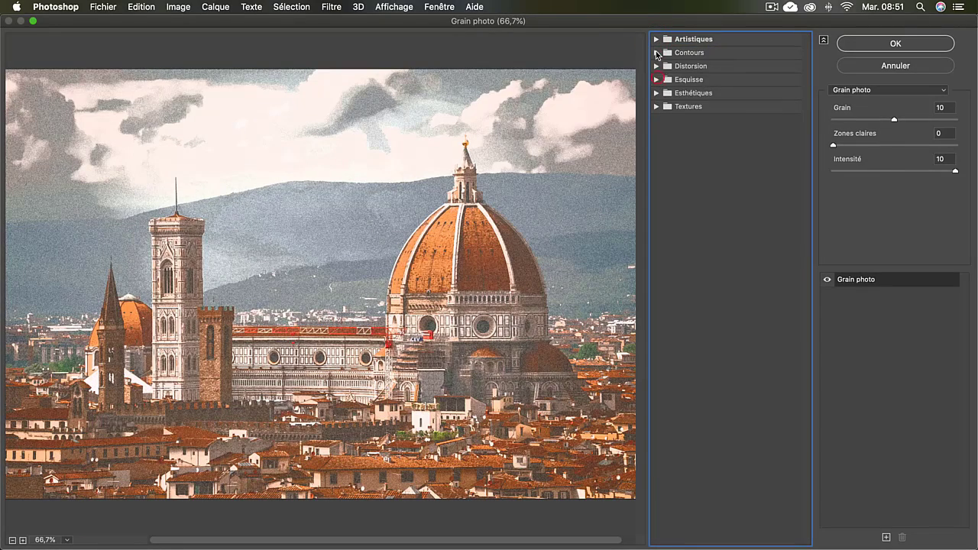
left_click(656, 52)
left_click(673, 73)
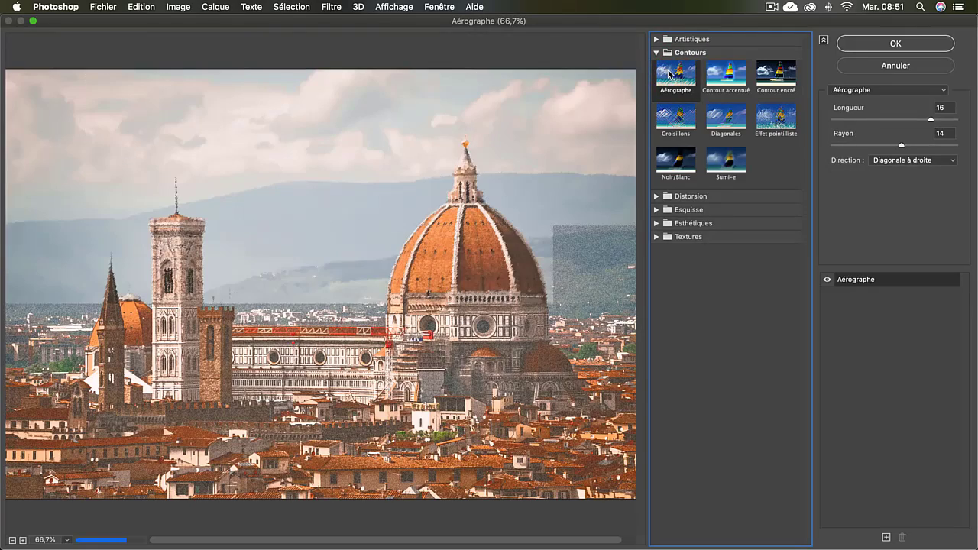
left_click(725, 77)
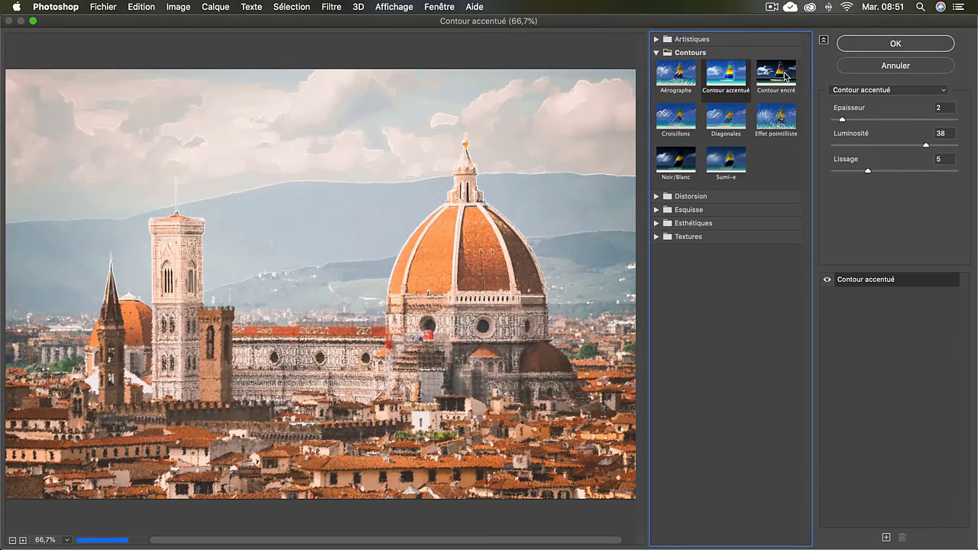
left_click(785, 77)
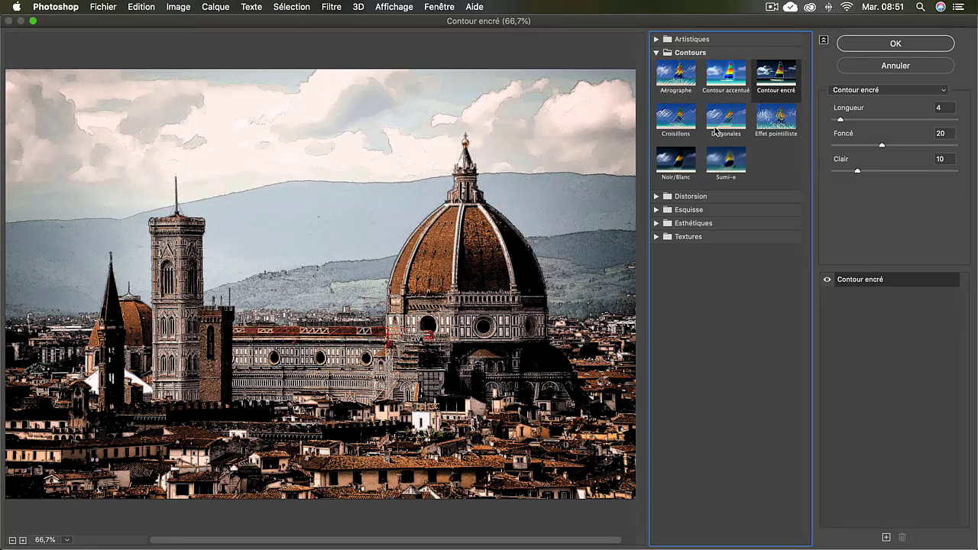
Preview the Lueur diffuse, Océan and Verre effects from the Distorsion category
left_click(663, 54)
left_click(658, 67)
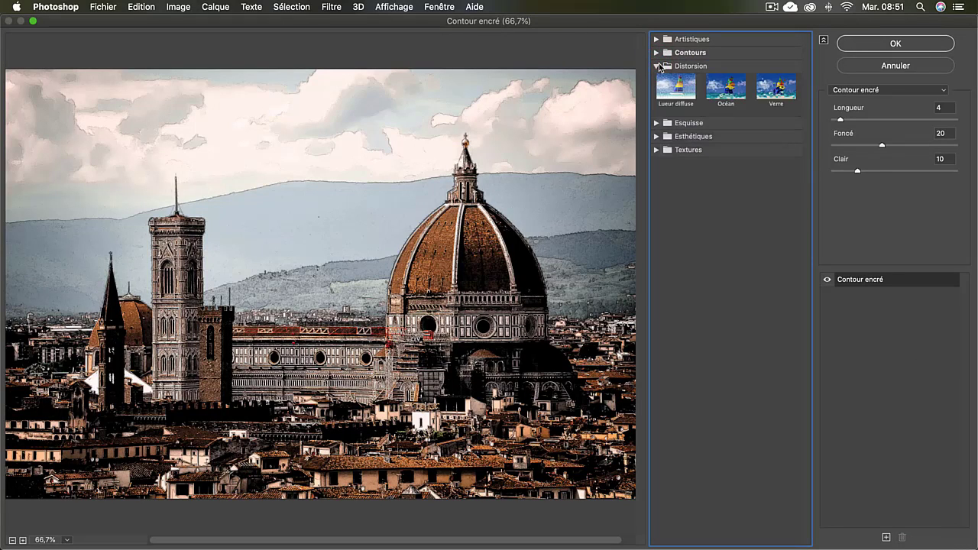
left_click(672, 88)
left_click(722, 89)
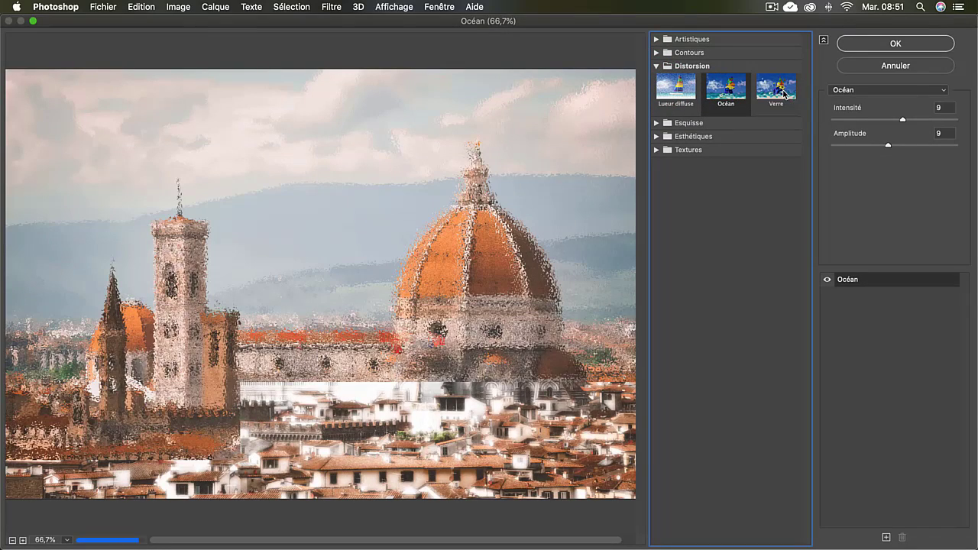
left_click(783, 93)
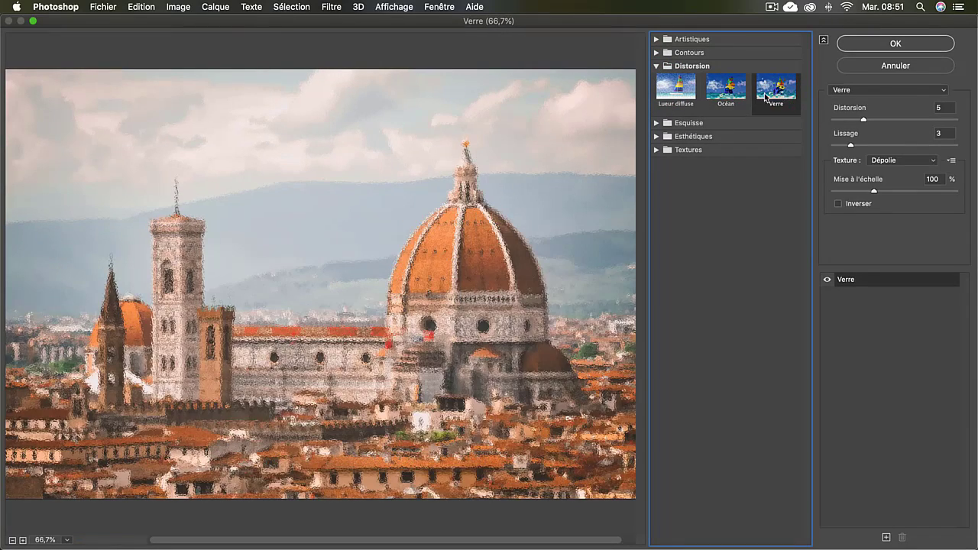
Preview the Bas-relief, Chrome, Contour déchiré and Craie/Fusain effects from the Esquisse category
left_click(655, 66)
left_click(656, 80)
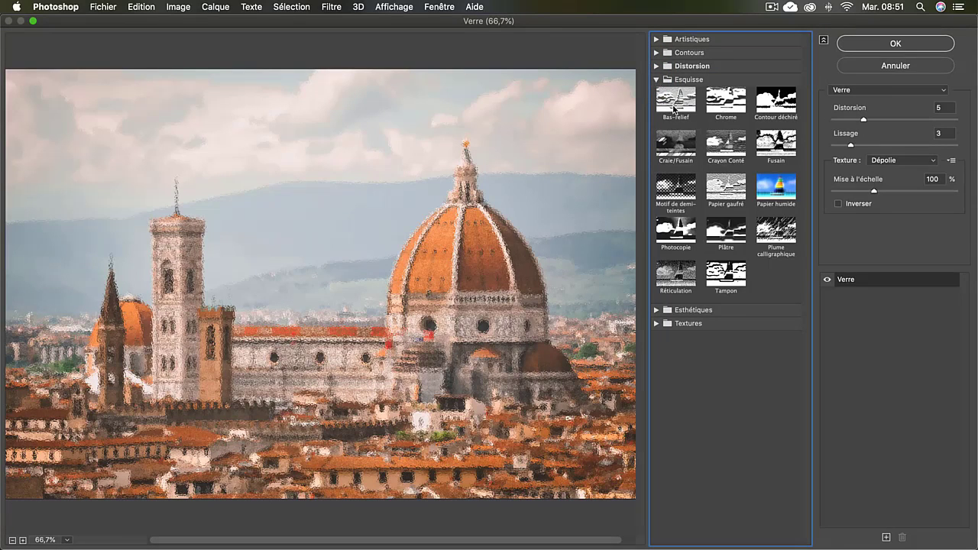
left_click(674, 109)
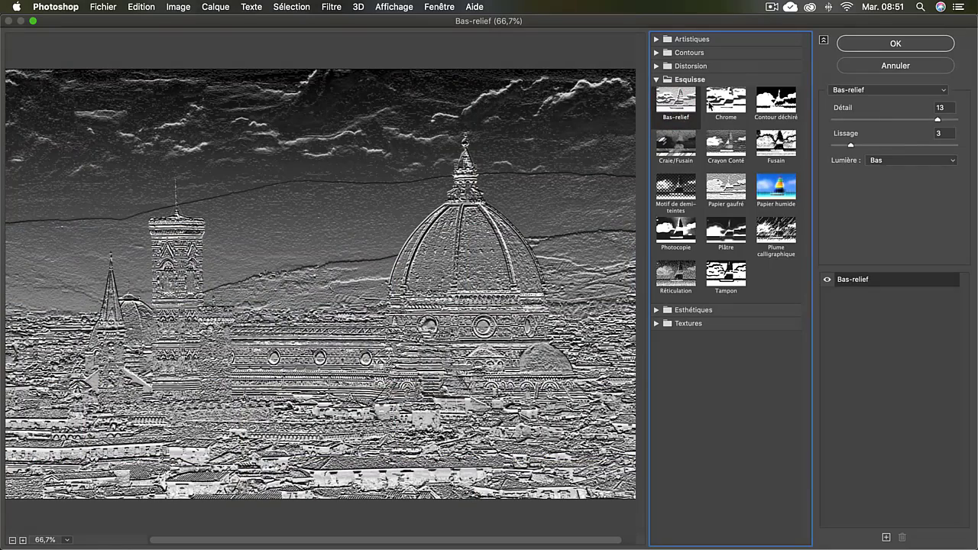
left_click(710, 104)
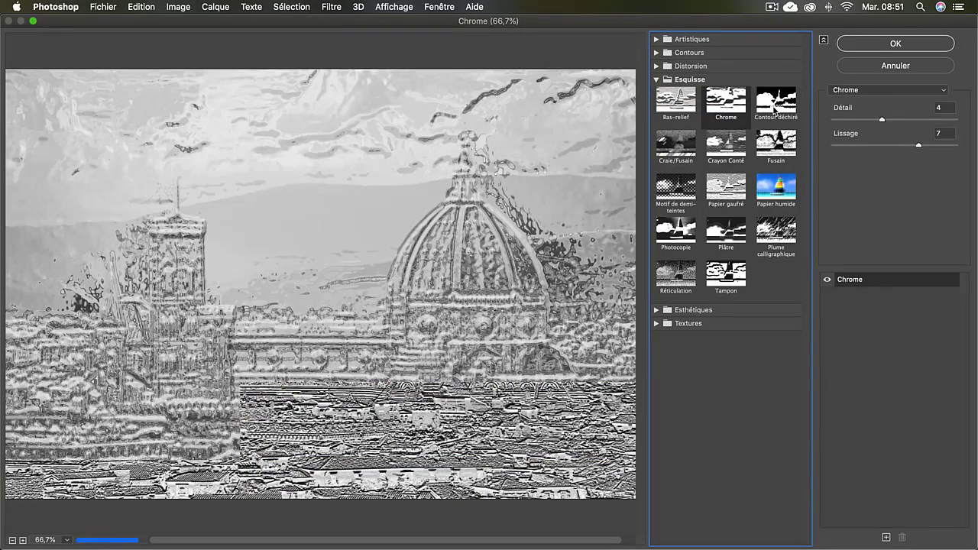
left_click(774, 110)
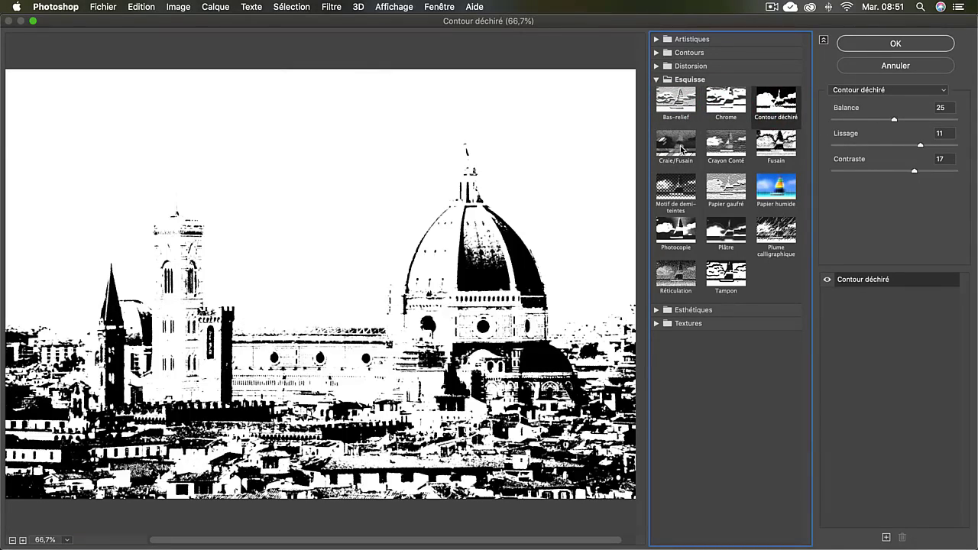
left_click(683, 150)
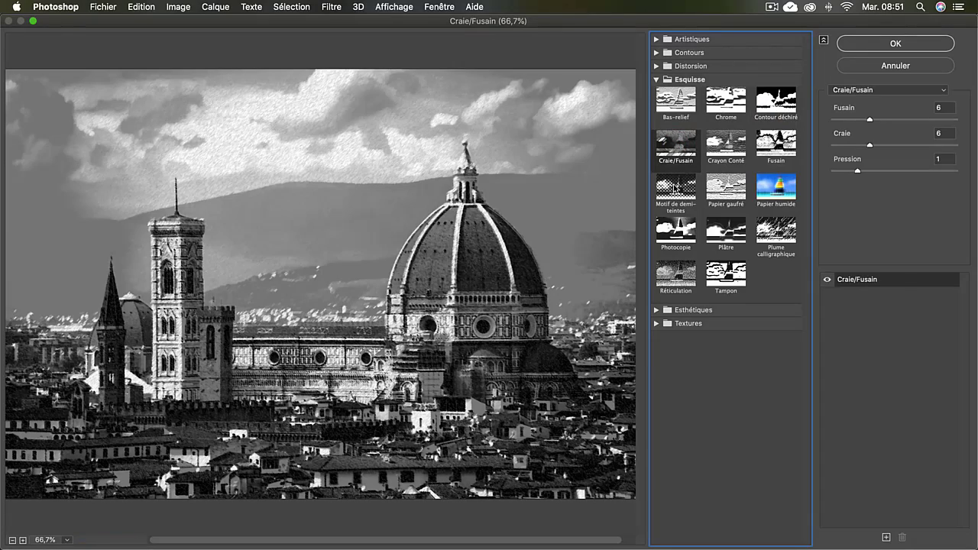
Try the Motif de demi-teintes effect with Taille set to 6 and Contraste to 26
left_click(675, 187)
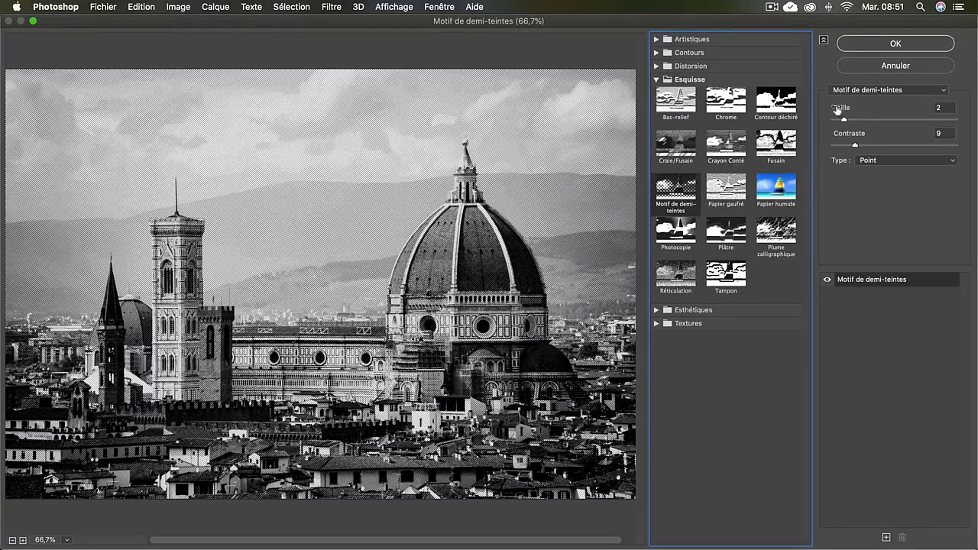
left_click_drag(843, 119, 897, 148)
left_click(857, 145)
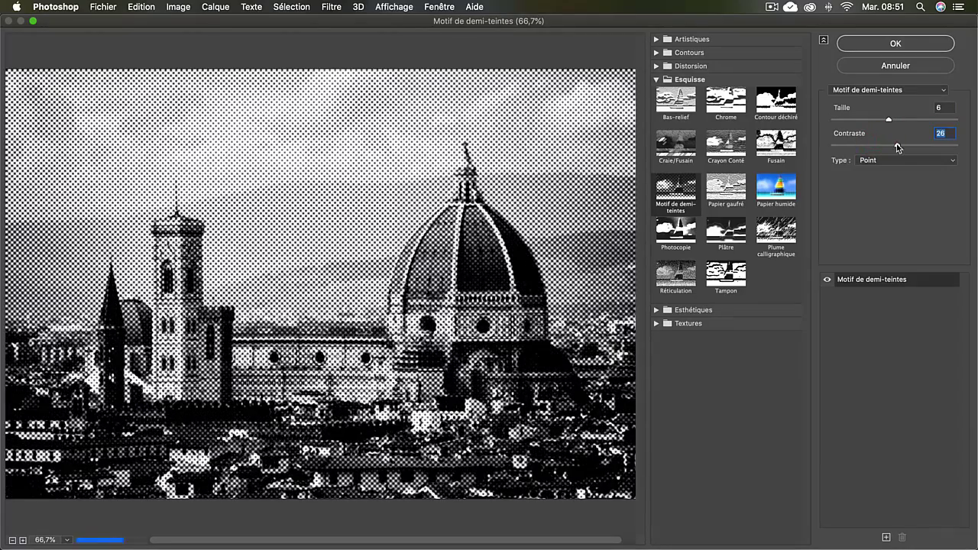
Preview the Photocopie and Réticulation sketch effects and the Contour lumineux effect from the Esthétiques category
left_click(670, 239)
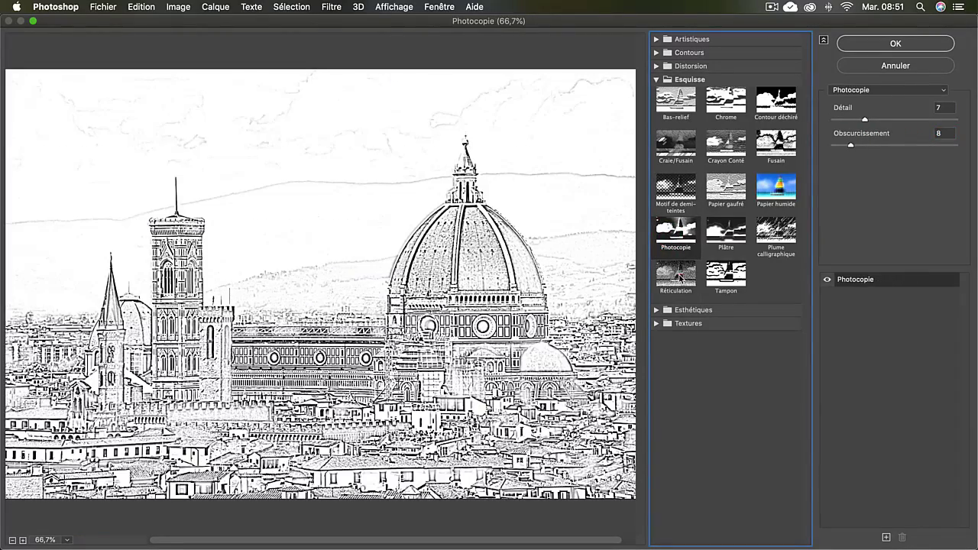
left_click(677, 277)
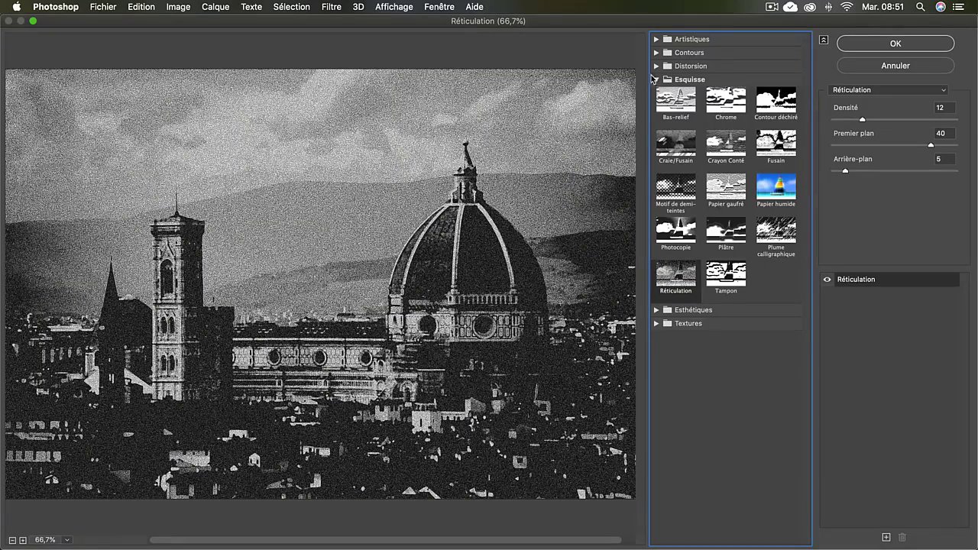
left_click(654, 79)
left_click(659, 93)
left_click(671, 111)
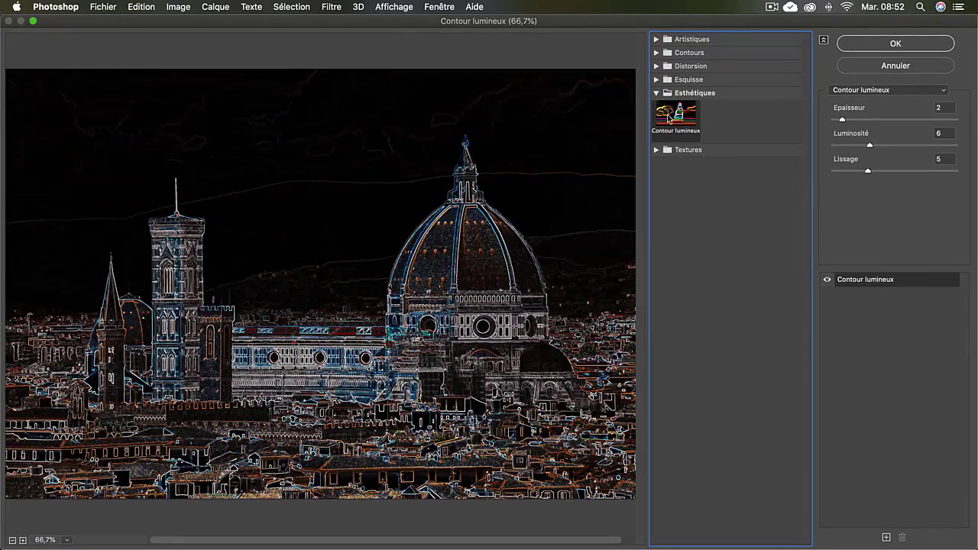
Preview the Craquelure effect from the Textures category on the photo
left_click(655, 92)
left_click(658, 106)
left_click(664, 122)
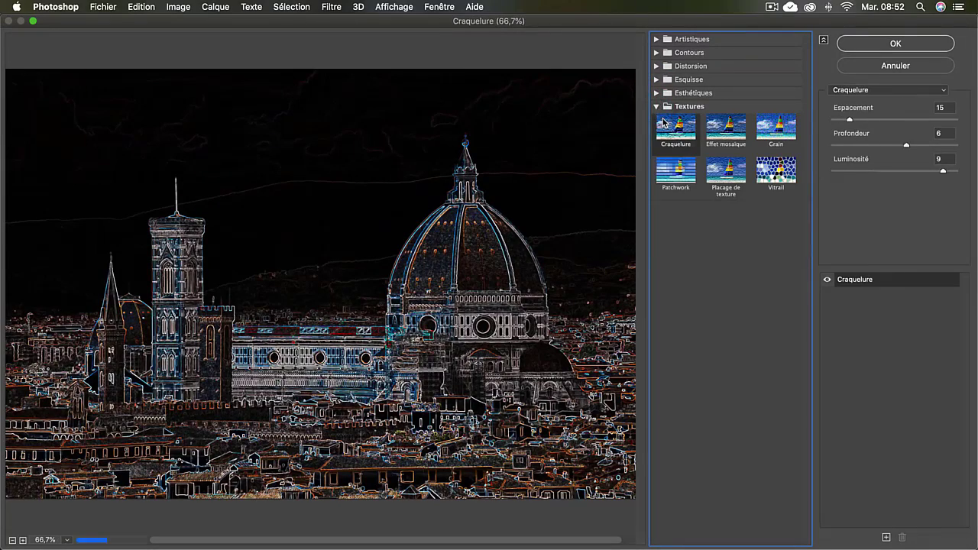
Preview the Grain, Placage de texture and Patchwork effects from the Textures category on the photo, ending on Placage de texture
left_click(767, 130)
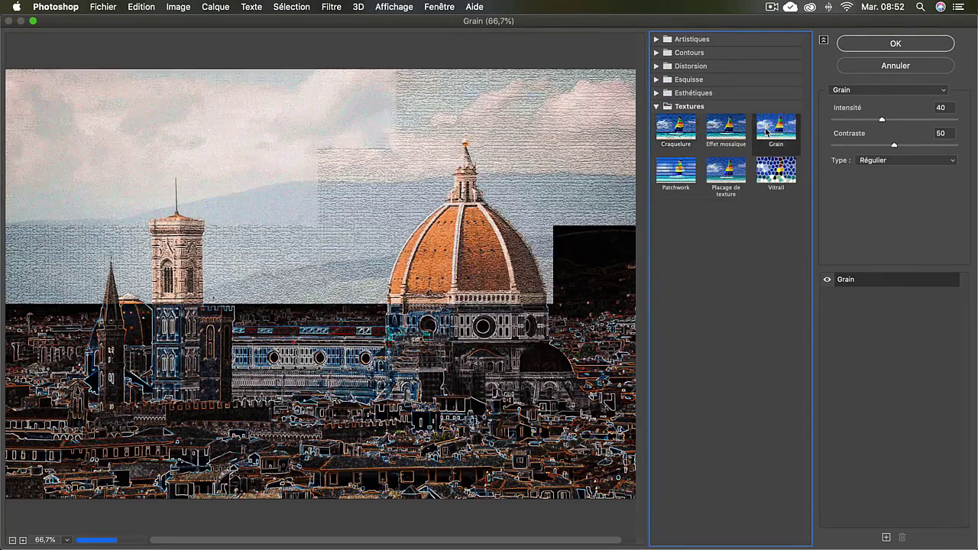
left_click(723, 178)
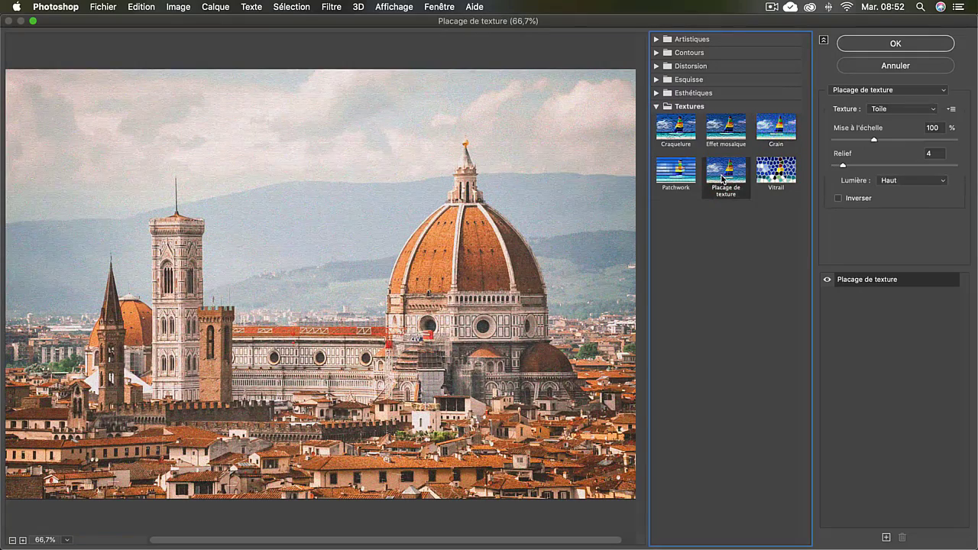
left_click(674, 177)
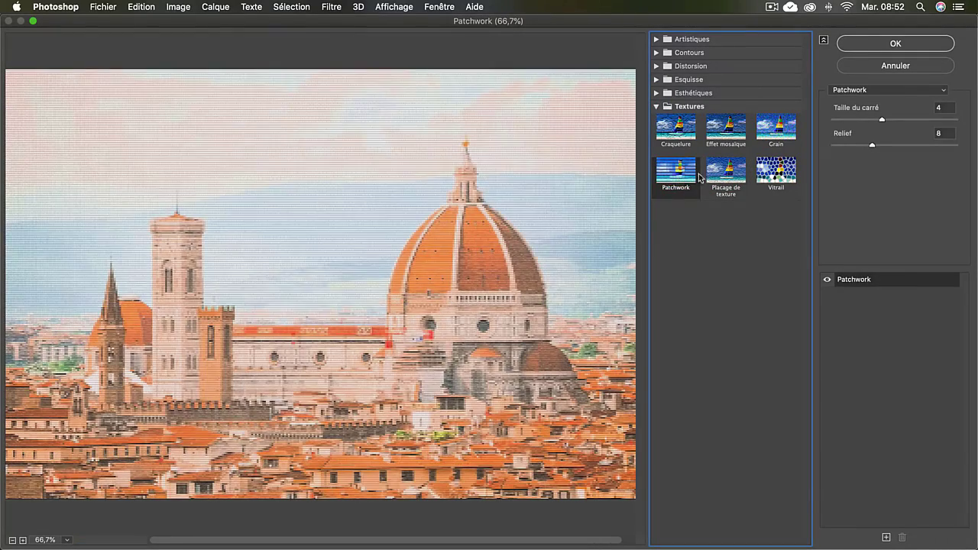
left_click(721, 178)
Try the Vitrail effect on the photo with Taille set to 23
left_click(773, 178)
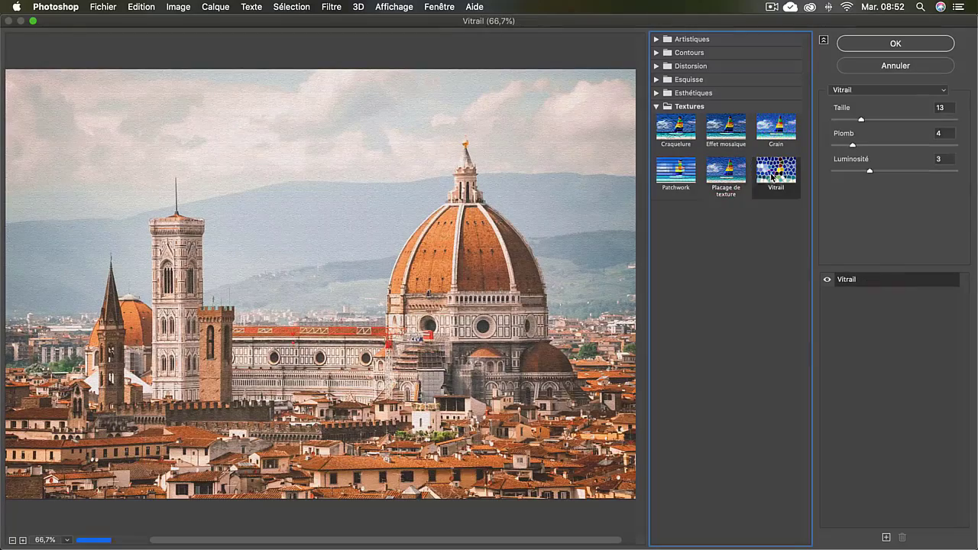
left_click_drag(862, 120, 887, 120)
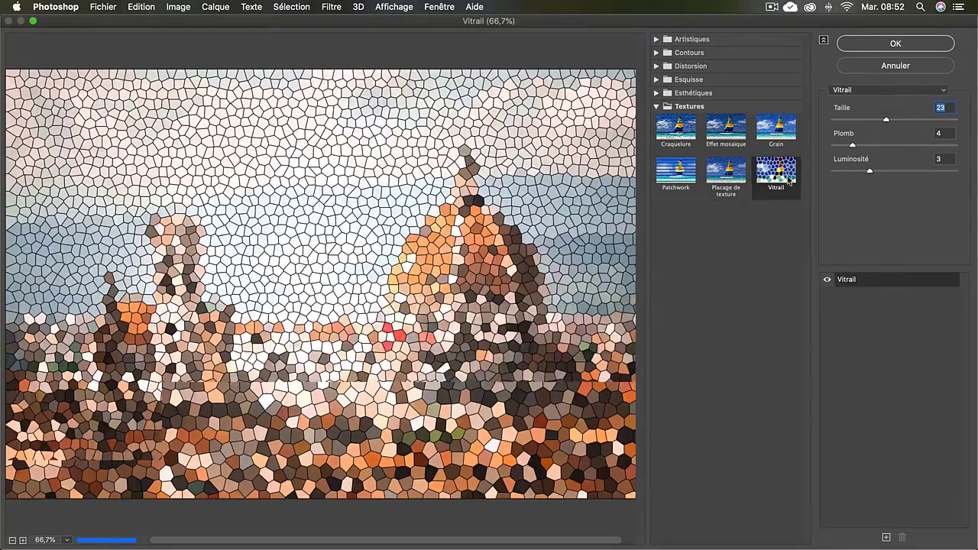
Switch the photo to the Patchwork effect with Taille du carré set to 9 and Relief set to 9
left_click(677, 180)
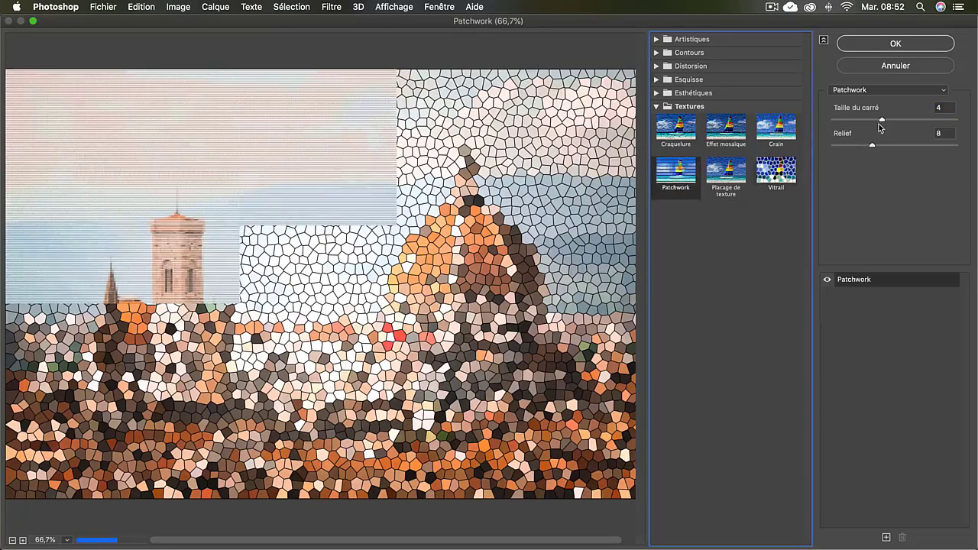
left_click_drag(882, 120, 942, 121)
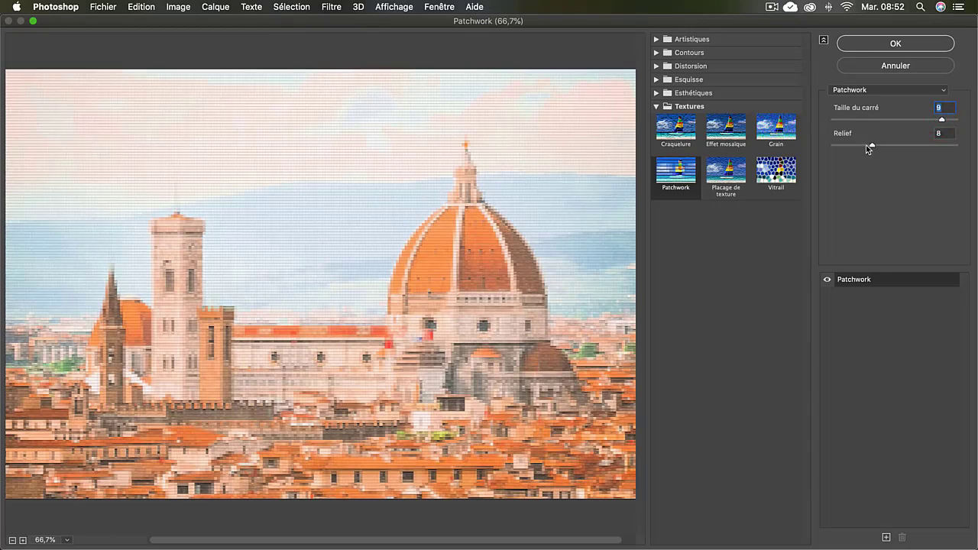
mouse_move(869, 148)
left_mouse_down()
mouse_move(908, 148)
mouse_move(839, 150)
mouse_move(878, 149)
left_mouse_up()
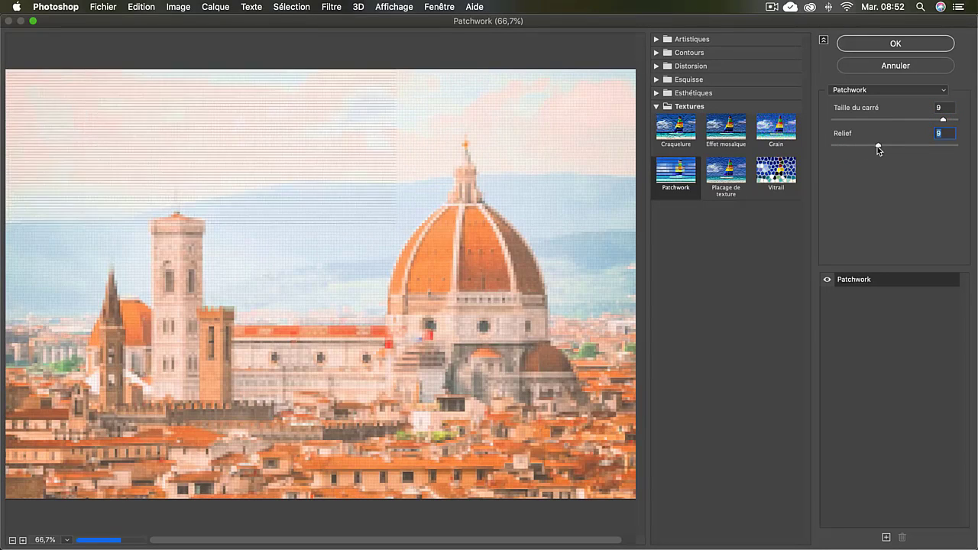